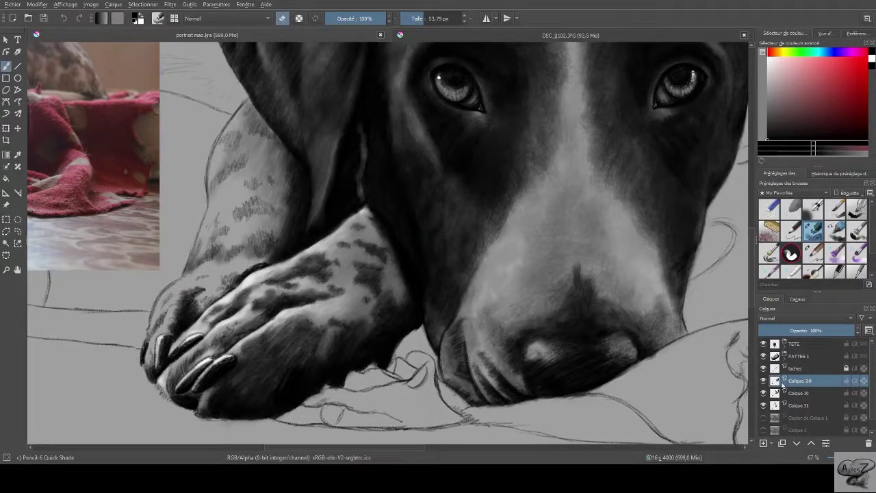
- Make Calque 31 the active layer in painting mode, with the view on the foreleg
{"action": "left_click", "coordinate": [805, 405]}
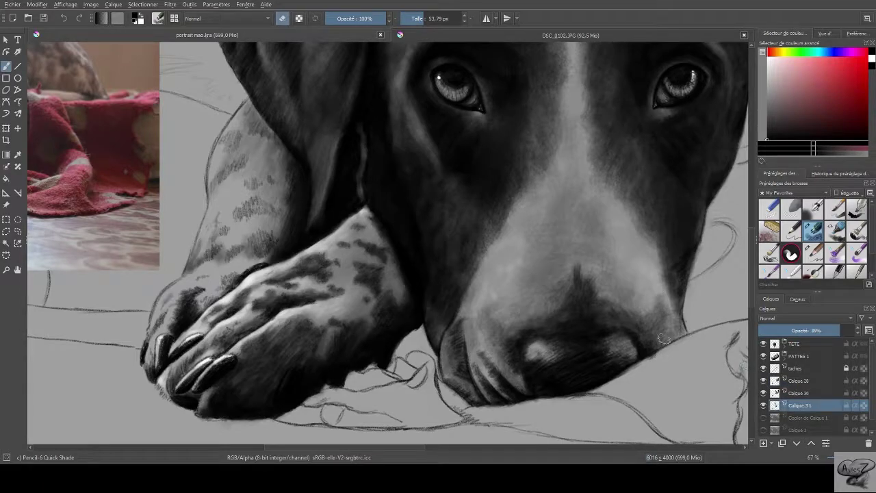
{"action": "mouse_move", "coordinate": [353, 175]}
{"action": "left_mouse_down"}
{"action": "mouse_move", "coordinate": [434, 196]}
{"action": "mouse_move", "coordinate": [472, 230]}
{"action": "left_mouse_up"}
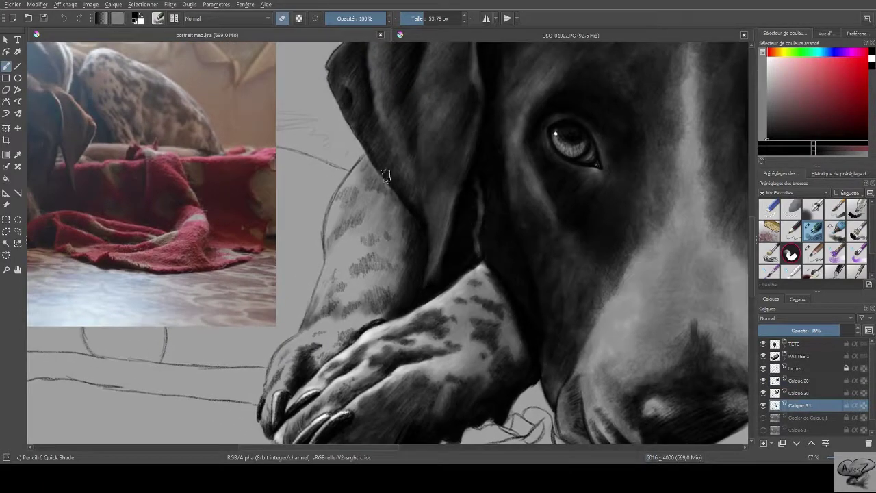
{"action": "key", "text": "e"}
{"action": "left_click_drag", "start_coordinate": [370, 185], "coordinate": [386, 182]}
- Enlarge and reposition the reference photo at top left to show the dog's head and paws
{"action": "left_click", "coordinate": [6, 205]}
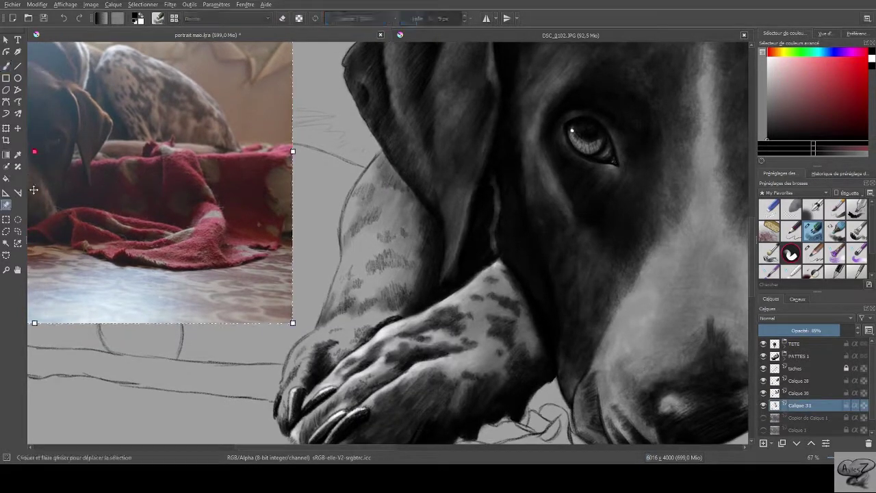
{"action": "mouse_move", "coordinate": [290, 146]}
{"action": "left_mouse_down"}
{"action": "mouse_move", "coordinate": [303, 90]}
{"action": "mouse_move", "coordinate": [240, 71]}
{"action": "mouse_move", "coordinate": [227, 80]}
{"action": "left_mouse_up"}
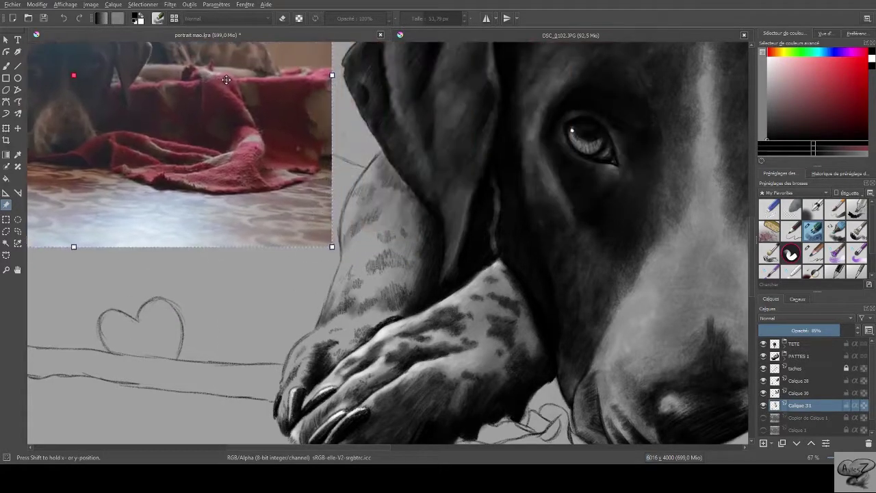
{"action": "mouse_move", "coordinate": [376, 188]}
{"action": "left_mouse_down"}
{"action": "mouse_move", "coordinate": [508, 186]}
{"action": "mouse_move", "coordinate": [492, 198]}
{"action": "left_mouse_up"}
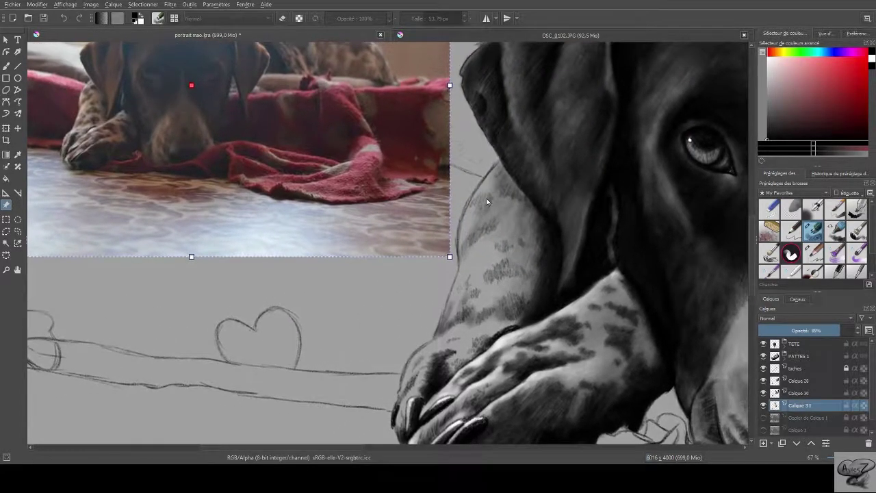
{"action": "key", "text": "b"}
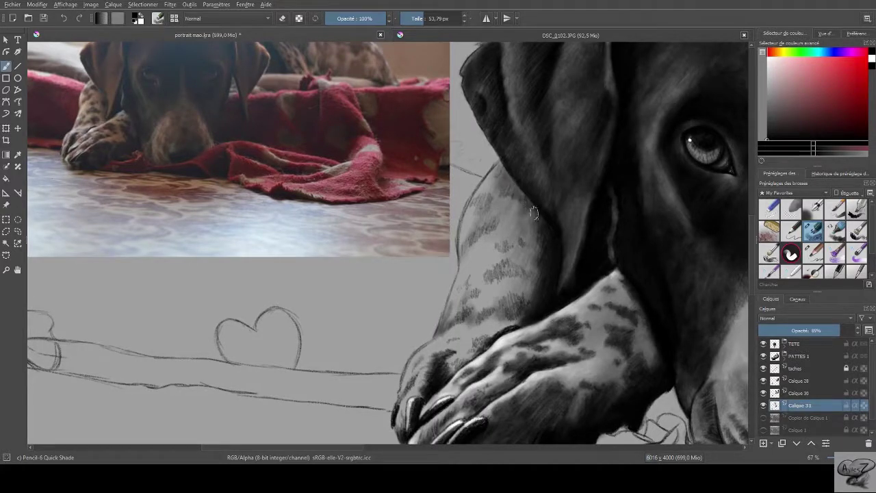
- Hatch light fur strokes and dark shading on the foreleg under the ear on Calque 31
{"action": "mouse_move", "coordinate": [512, 154]}
{"action": "left_mouse_down"}
{"action": "mouse_move", "coordinate": [503, 170]}
{"action": "mouse_move", "coordinate": [519, 181]}
{"action": "left_mouse_up"}
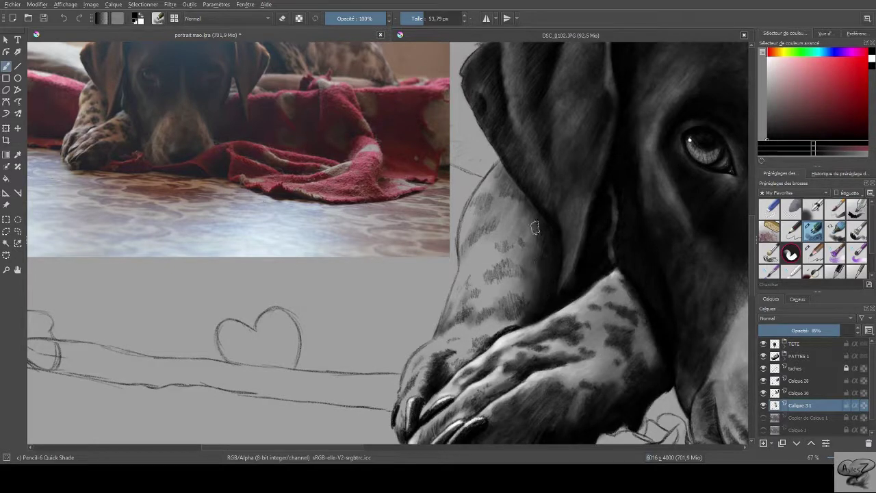
{"action": "left_click_drag", "start_coordinate": [542, 217], "coordinate": [523, 256]}
{"action": "left_click", "coordinate": [801, 394]}
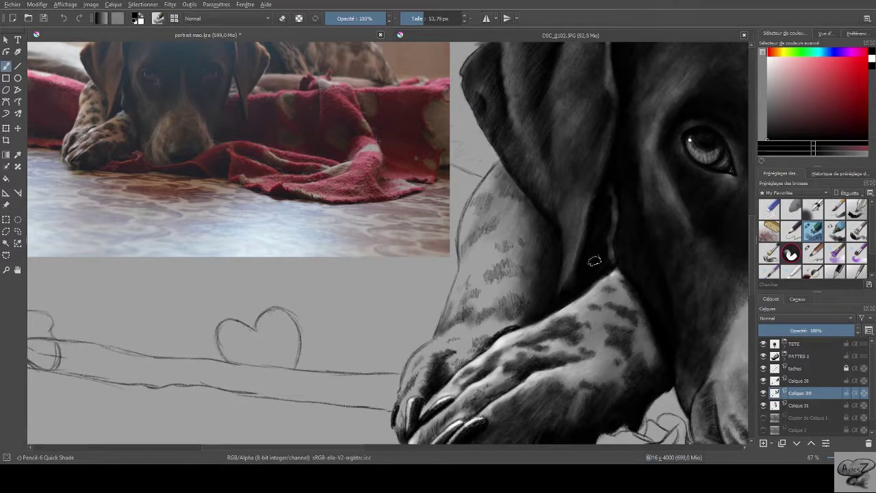
- Erase shading along the foreleg edge on Calque 30, then on Calque 28
{"action": "key", "text": "e"}
{"action": "left_click_drag", "start_coordinate": [542, 249], "coordinate": [539, 311]}
{"action": "key", "text": "e"}
{"action": "left_click", "coordinate": [809, 382]}
{"action": "key", "text": "e"}
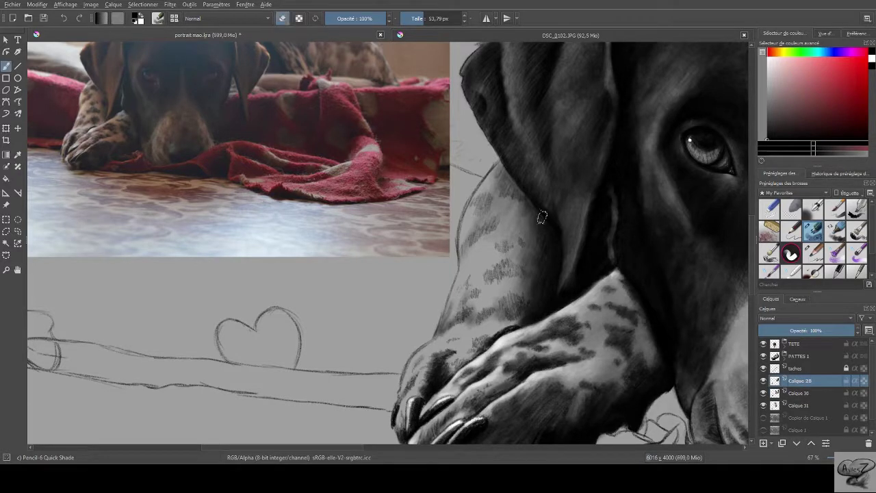
{"action": "mouse_move", "coordinate": [547, 226]}
{"action": "left_mouse_down"}
{"action": "mouse_move", "coordinate": [533, 301]}
{"action": "mouse_move", "coordinate": [544, 247]}
{"action": "left_mouse_up"}
{"action": "left_click", "coordinate": [764, 381]}
{"action": "left_click", "coordinate": [764, 381]}
{"action": "left_click", "coordinate": [764, 393]}
{"action": "left_click", "coordinate": [764, 393]}
{"action": "left_click", "coordinate": [764, 393]}
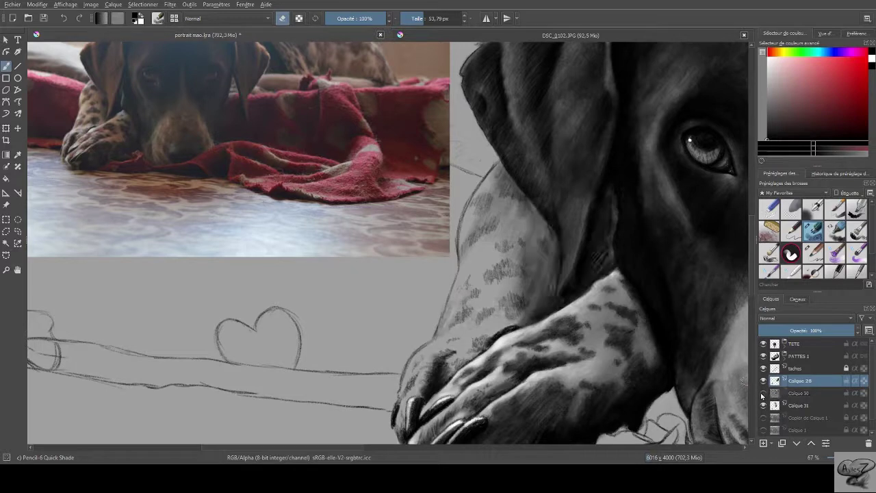
{"action": "left_click", "coordinate": [764, 381]}
{"action": "left_click", "coordinate": [764, 381]}
{"action": "left_click", "coordinate": [764, 382]}
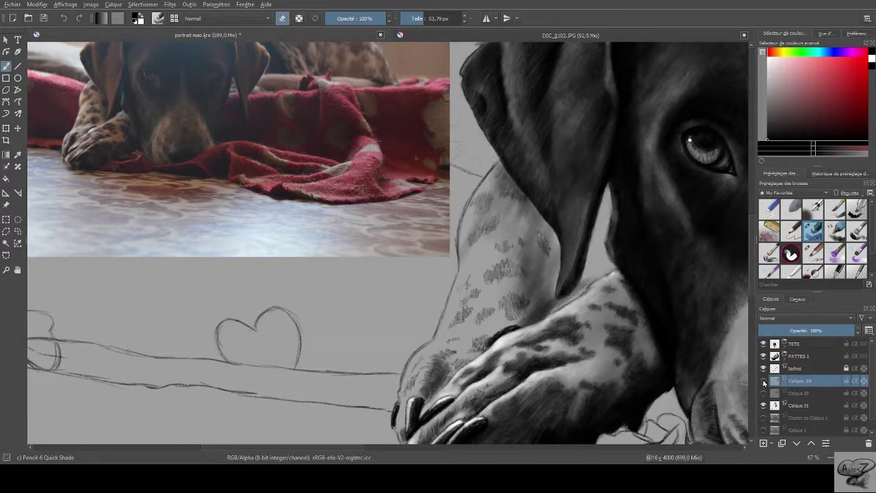
{"action": "left_click", "coordinate": [764, 382]}
{"action": "left_click", "coordinate": [763, 393]}
{"action": "left_click", "coordinate": [798, 393]}
{"action": "left_click", "coordinate": [802, 407]}
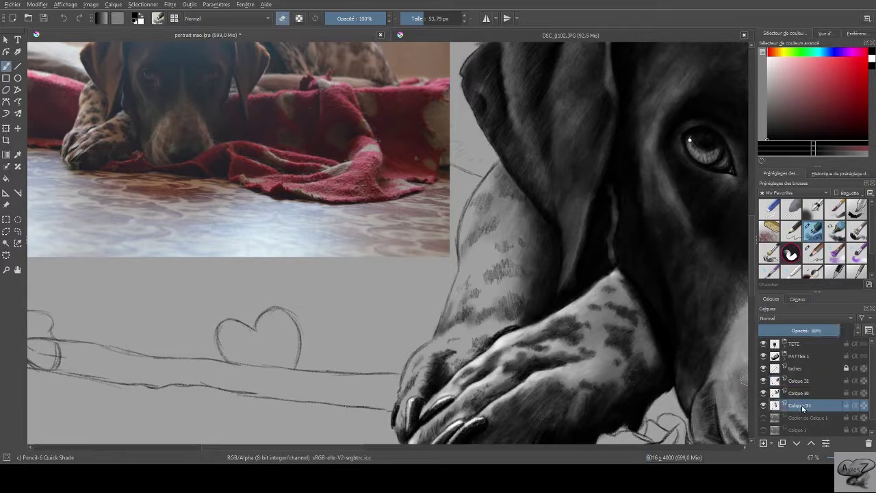
{"action": "key", "text": "e"}
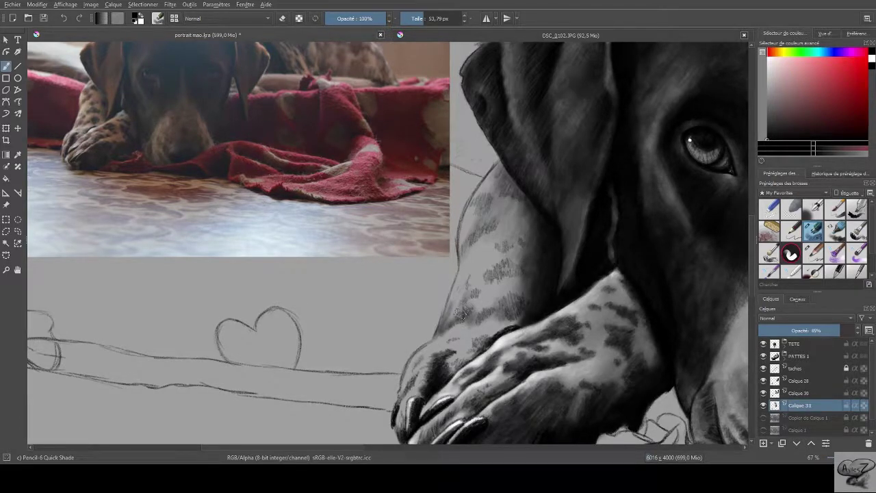
- Darken the paw edge and toes, then add finer shading with a smaller pencil brush
{"action": "left_click_drag", "start_coordinate": [464, 332], "coordinate": [450, 287]}
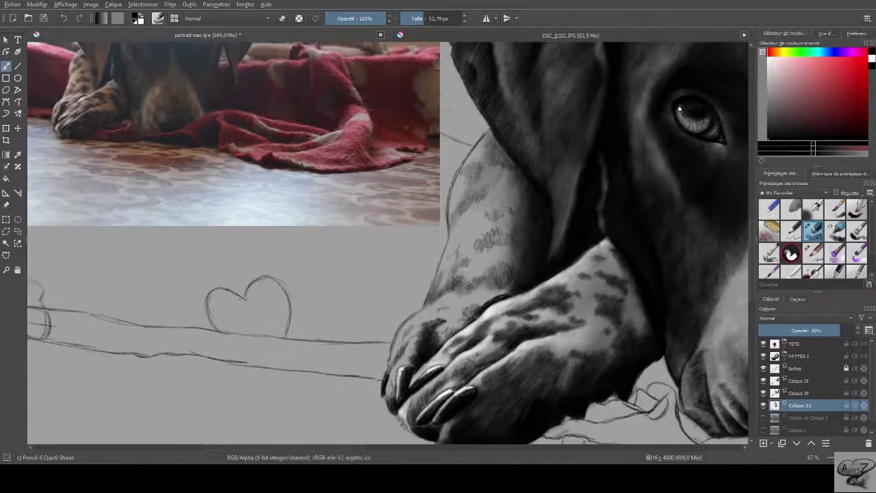
{"action": "left_click_drag", "start_coordinate": [417, 360], "coordinate": [416, 352]}
{"action": "key", "text": "bracketleft"}
{"action": "left_click_drag", "start_coordinate": [432, 323], "coordinate": [448, 312]}
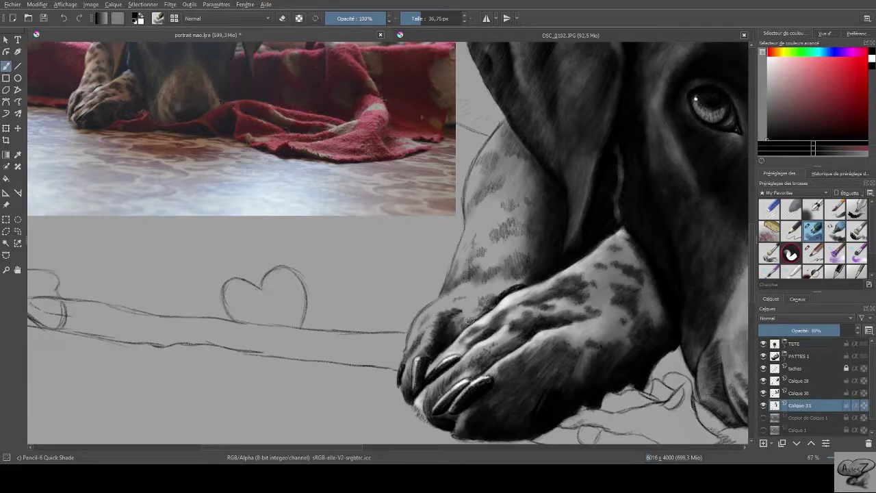
{"action": "left_click_drag", "start_coordinate": [484, 310], "coordinate": [498, 302]}
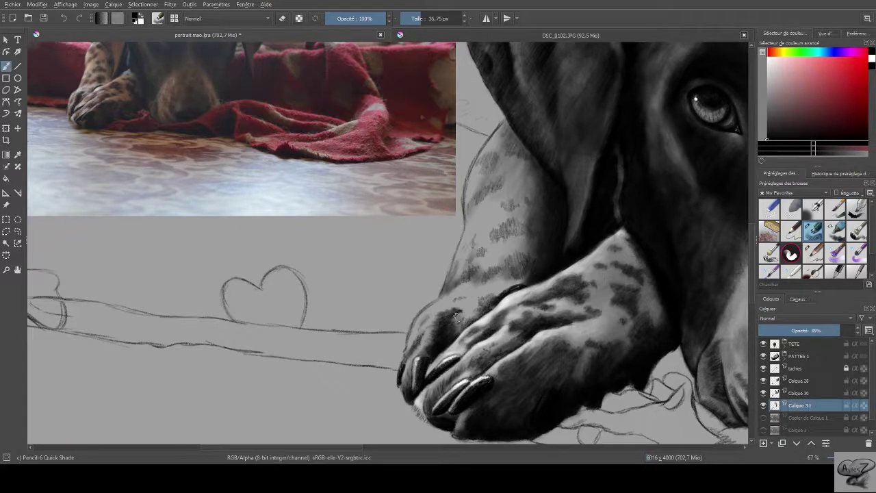
{"action": "left_click_drag", "start_coordinate": [438, 317], "coordinate": [397, 341]}
{"action": "mouse_move", "coordinate": [498, 311]}
{"action": "left_mouse_down"}
{"action": "mouse_move", "coordinate": [481, 304]}
{"action": "mouse_move", "coordinate": [508, 280]}
{"action": "mouse_move", "coordinate": [524, 284]}
{"action": "left_mouse_up"}
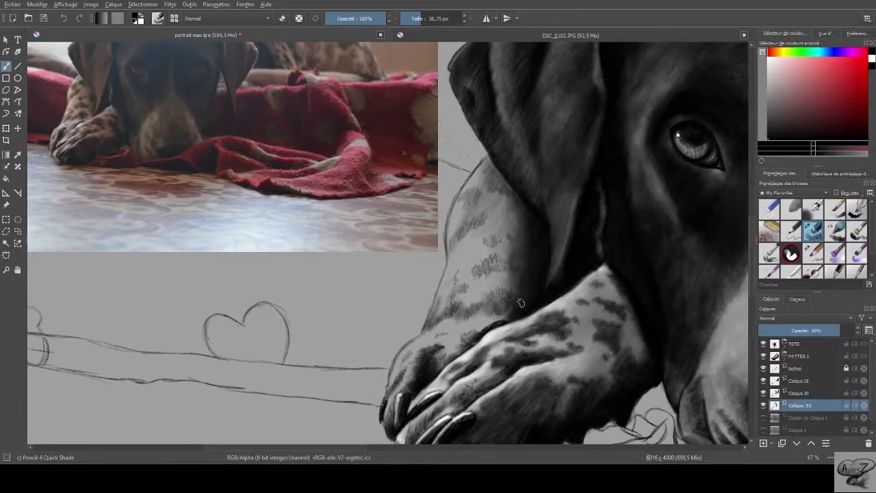
- Lightly erase the foreleg shading across Calque 30, Calque 28 and Calque 31
{"action": "key", "text": "e"}
{"action": "key", "text": "e"}
{"action": "left_click", "coordinate": [782, 393]}
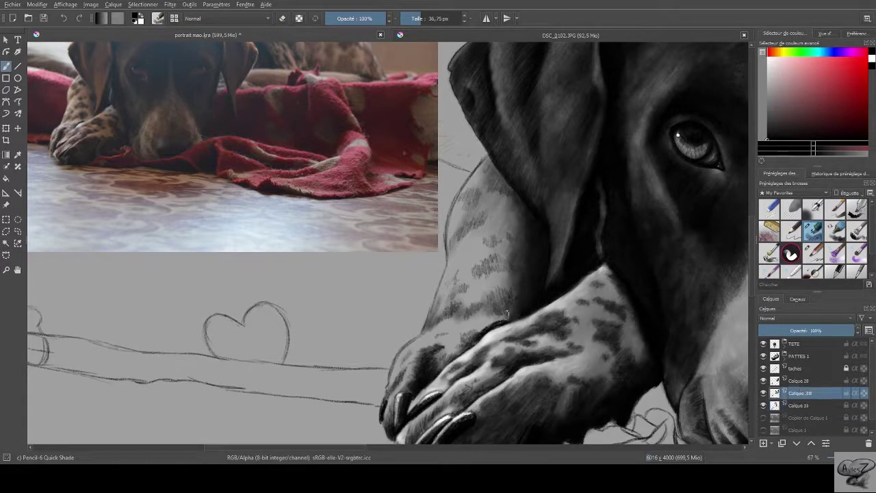
{"action": "key", "text": "e"}
{"action": "left_click", "coordinate": [783, 381]}
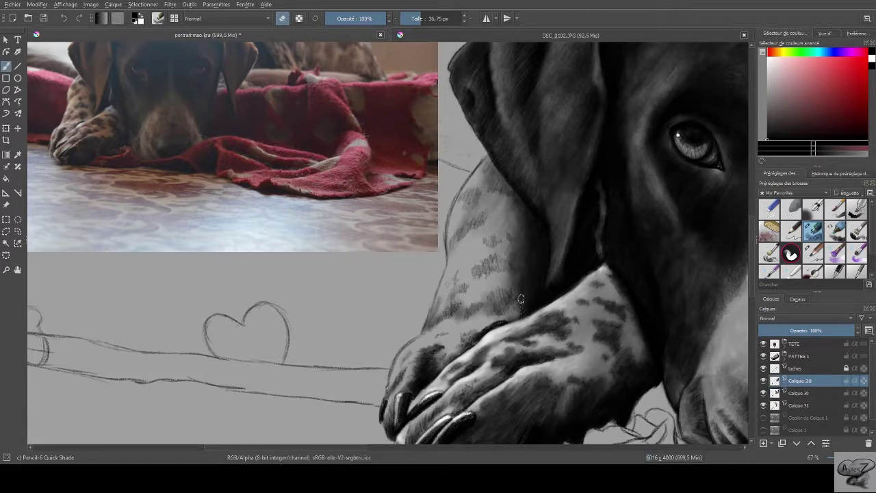
{"action": "left_click", "coordinate": [801, 406]}
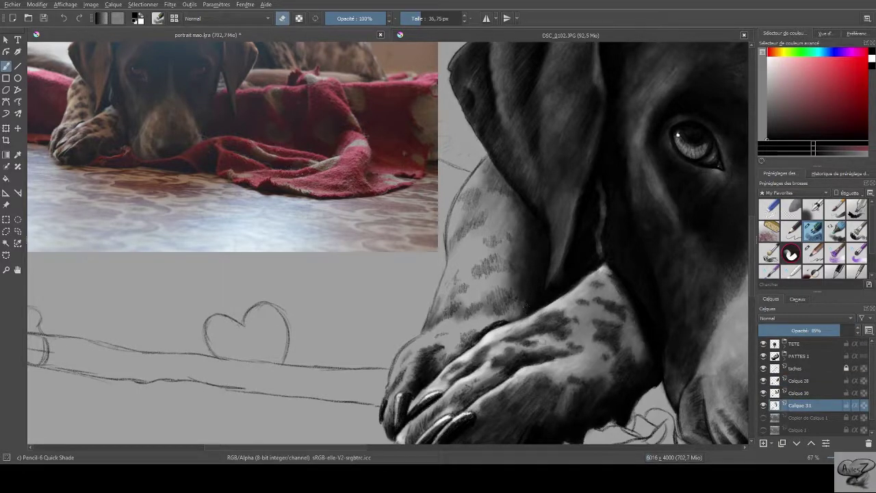
{"action": "mouse_move", "coordinate": [542, 341]}
{"action": "left_mouse_down"}
{"action": "mouse_move", "coordinate": [458, 335]}
{"action": "mouse_move", "coordinate": [495, 225]}
{"action": "mouse_move", "coordinate": [555, 182]}
{"action": "mouse_move", "coordinate": [523, 246]}
{"action": "left_mouse_up"}
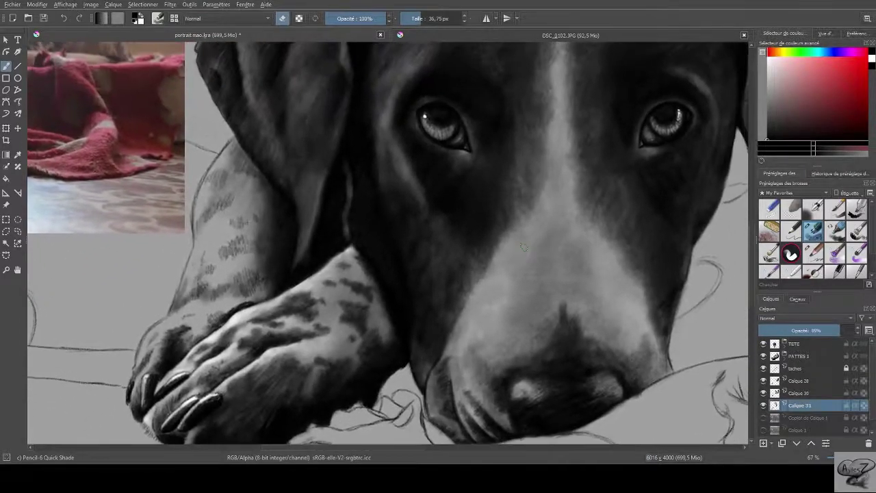
{"action": "scroll", "coordinate": [523, 247], "scroll_direction": "down", "scroll_amount": 2}
{"action": "scroll", "coordinate": [523, 246], "scroll_direction": "down", "scroll_amount": 2}
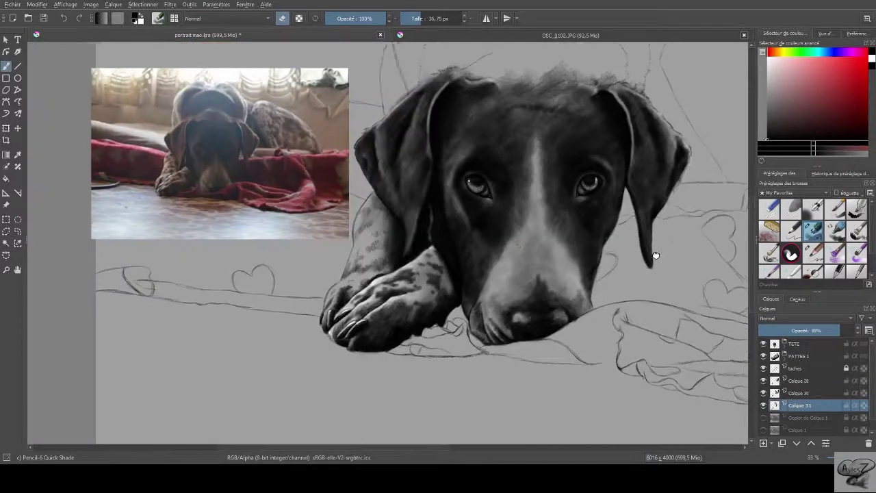
{"action": "scroll", "coordinate": [435, 205], "scroll_direction": "up", "scroll_amount": 1}
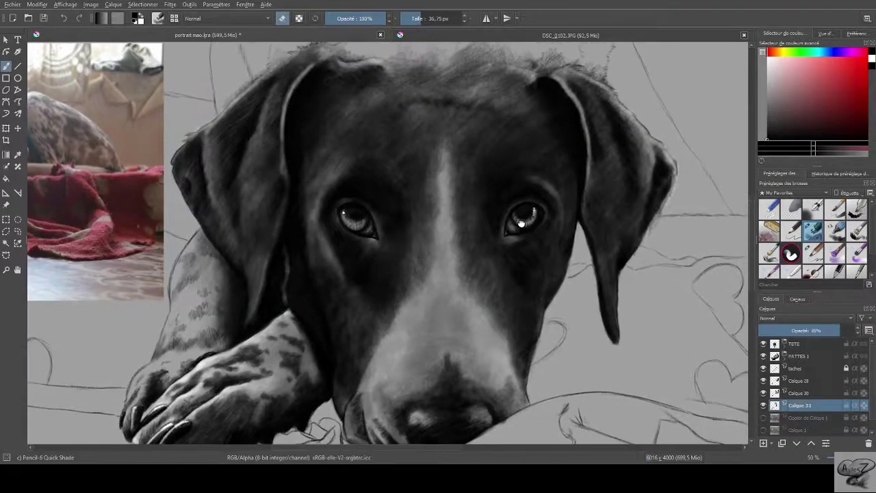
{"action": "left_click_drag", "start_coordinate": [517, 226], "coordinate": [551, 188]}
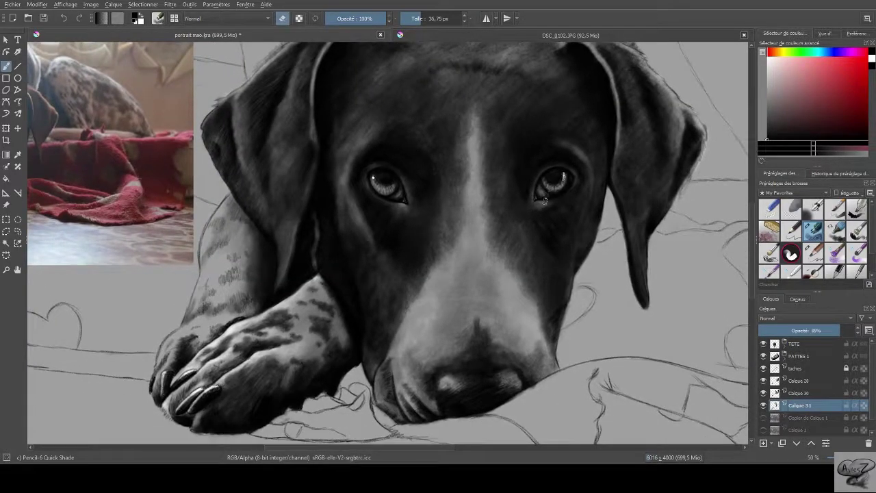
{"action": "scroll", "coordinate": [545, 220], "scroll_direction": "down", "scroll_amount": 1}
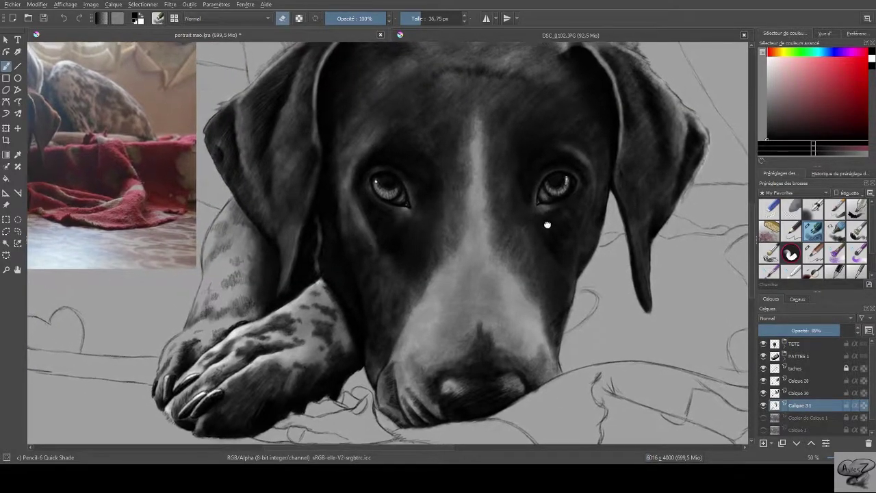
{"action": "scroll", "coordinate": [552, 228], "scroll_direction": "down", "scroll_amount": 1}
{"action": "left_click_drag", "start_coordinate": [614, 245], "coordinate": [582, 246]}
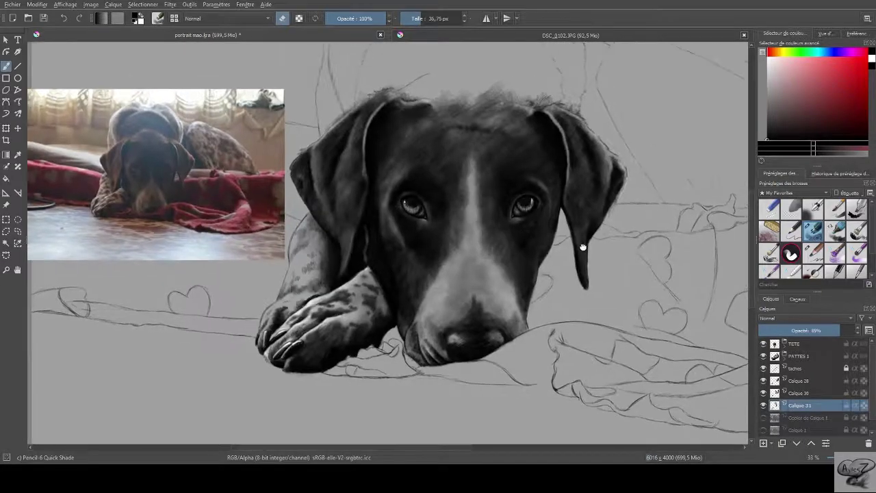